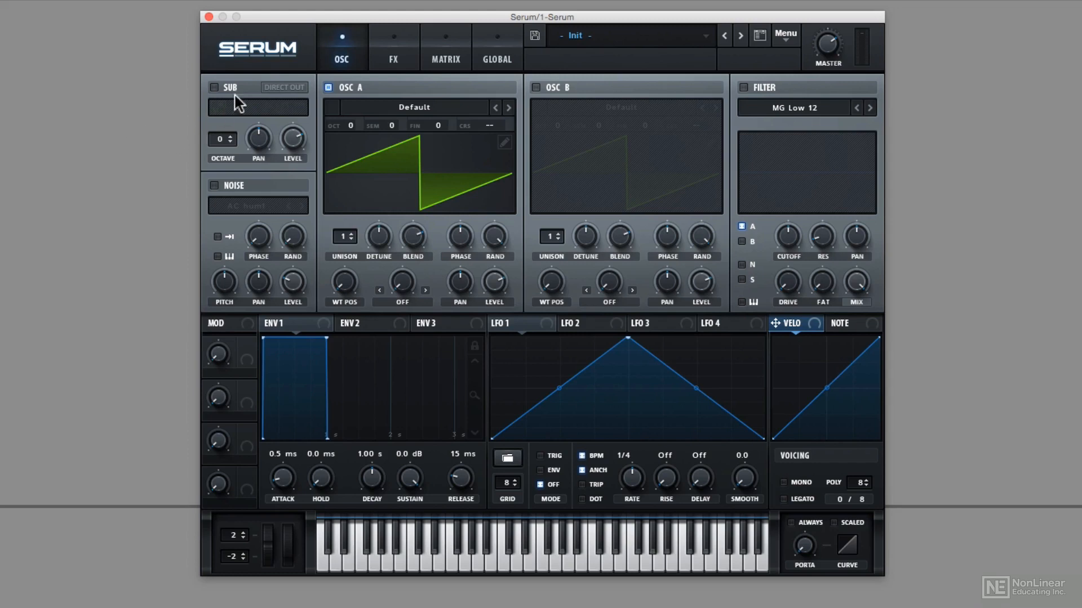
# - Enable the Reverb effect, raise its mix and set its type to Plate, returning to the oscillator view
pyautogui.click(379, 56)
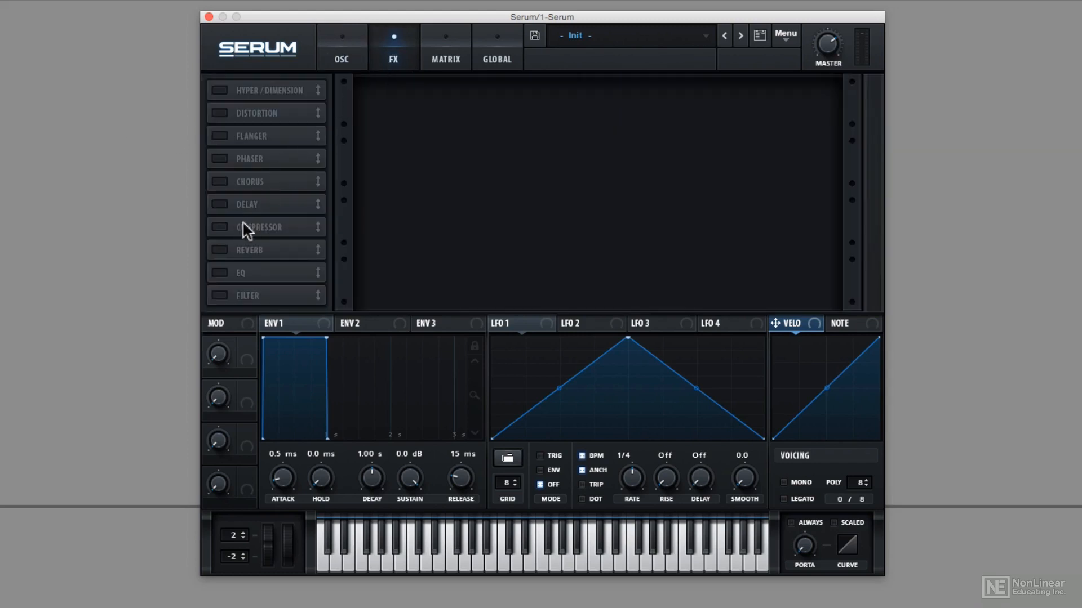
pyautogui.click(220, 250)
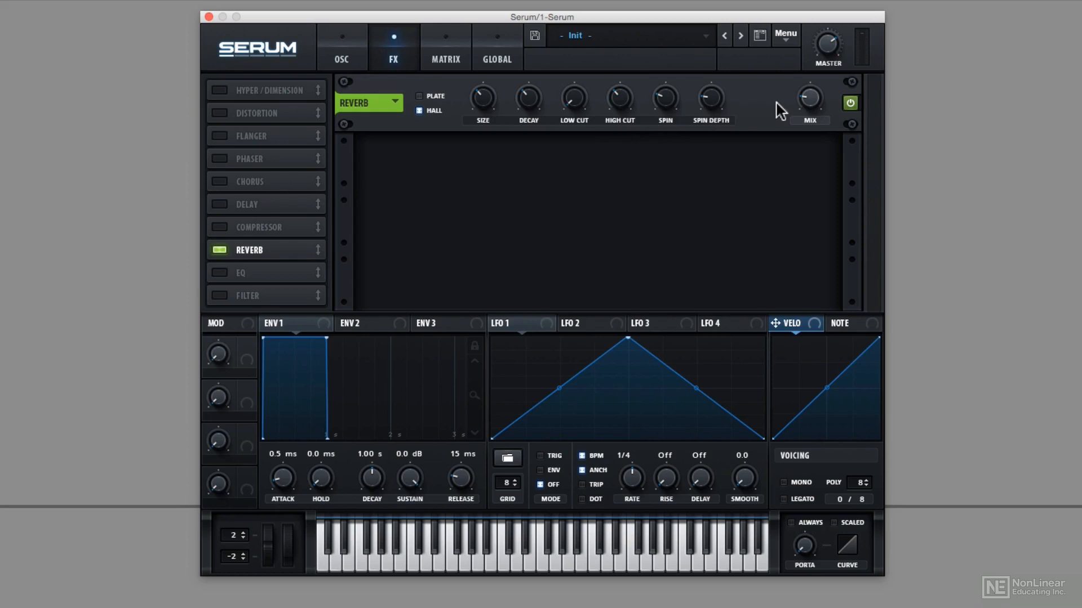
pyautogui.moveTo(806, 96); pyautogui.dragTo(813, 17)
pyautogui.click(419, 97)
pyautogui.click(349, 60)
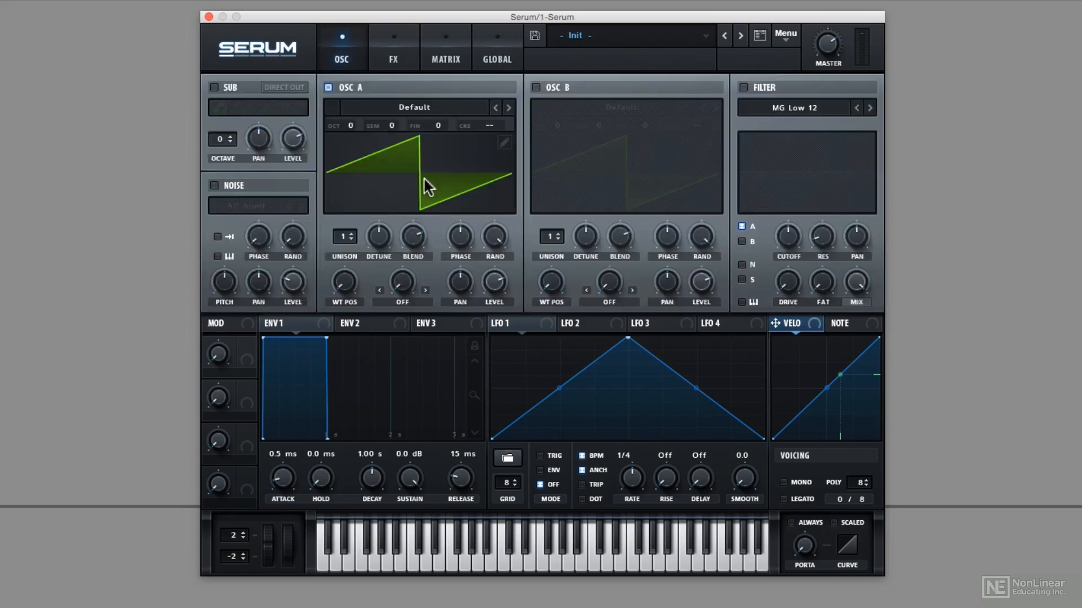
# - Assign LFOs 1 to 7 in turn to OSC A pan and level, OSC B warp, level and pan, and filter drive and fat
pyautogui.moveTo(510, 326); pyautogui.dragTo(460, 282)
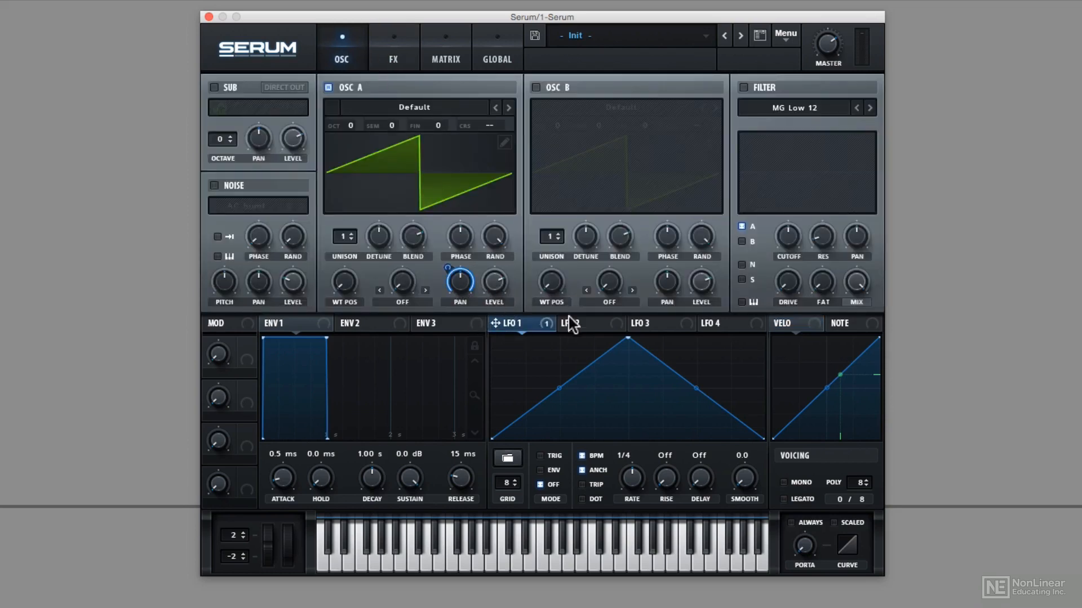
pyautogui.moveTo(571, 324); pyautogui.dragTo(494, 281)
pyautogui.moveTo(663, 323)
pyautogui.mouseDown()
pyautogui.moveTo(618, 307)
pyautogui.moveTo(613, 282)
pyautogui.mouseUp()
pyautogui.moveTo(715, 323); pyautogui.dragTo(694, 285)
pyautogui.moveTo(725, 322); pyautogui.dragTo(669, 294)
pyautogui.moveTo(739, 319); pyautogui.dragTo(783, 284)
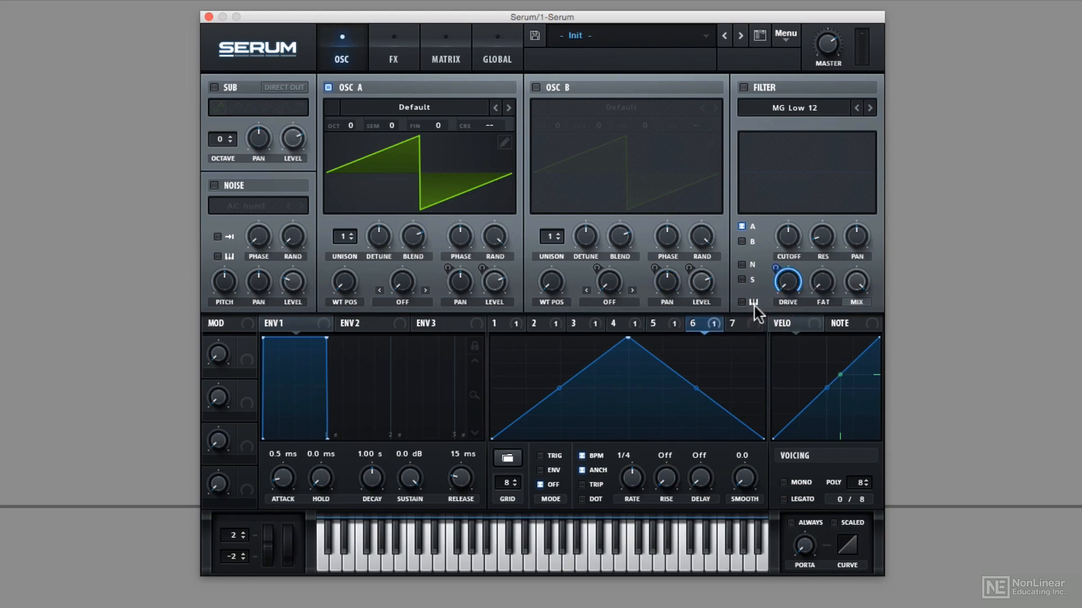
pyautogui.moveTo(741, 322)
pyautogui.mouseDown()
pyautogui.moveTo(797, 295)
pyautogui.moveTo(821, 302)
pyautogui.moveTo(814, 281)
pyautogui.mouseUp()
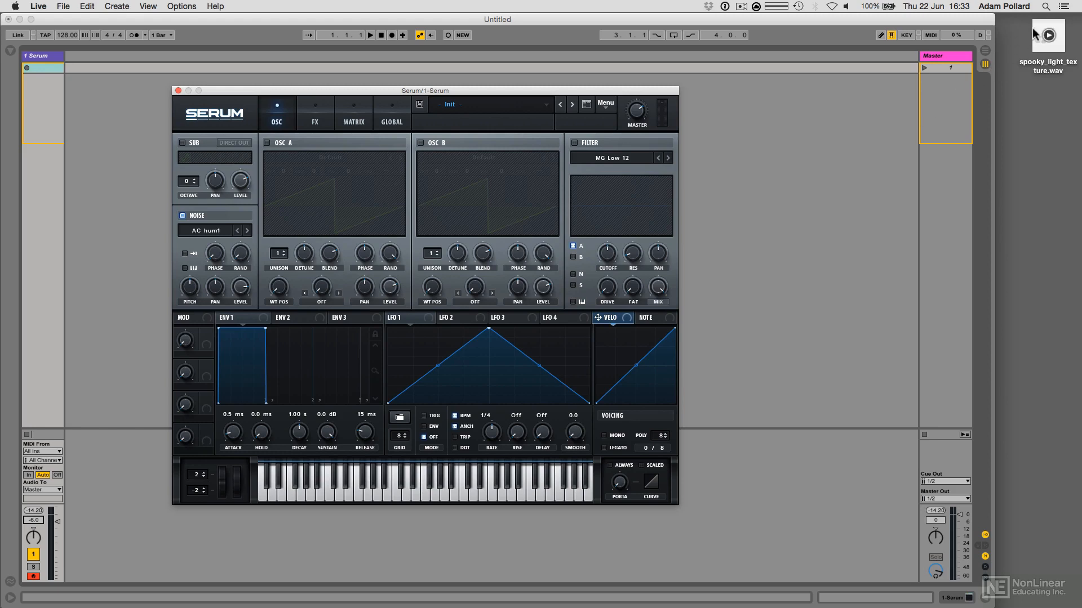
# - Load spooky_light_texture.wav from the desktop into the noise oscillator
pyautogui.moveTo(1047, 35); pyautogui.dragTo(218, 229)
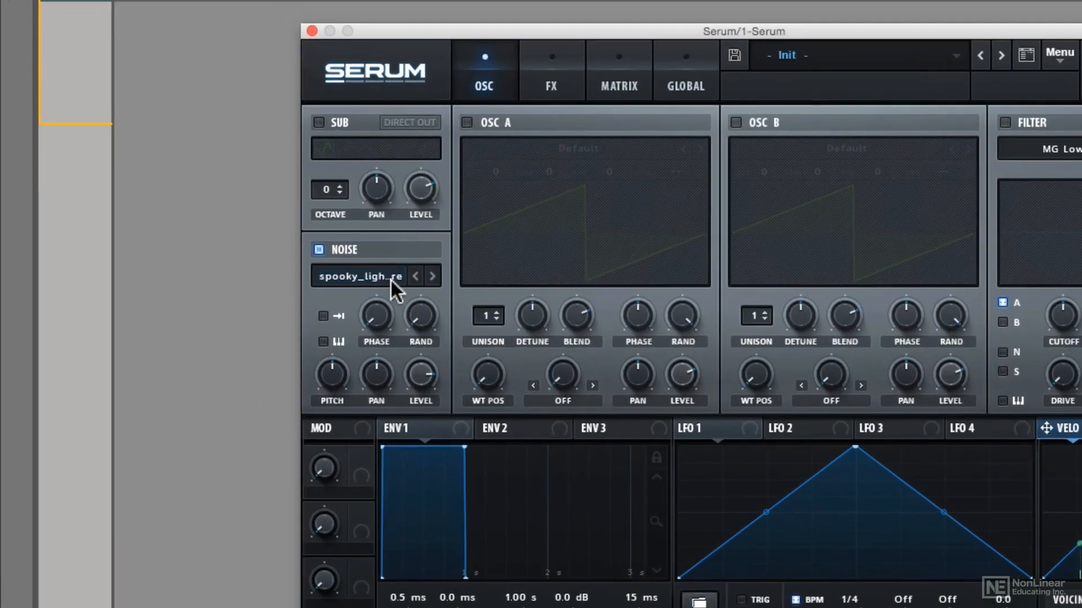
# - Replace the noise sample with the icon_snare_rim sample and advance to the next noise sample
pyautogui.click(391, 278)
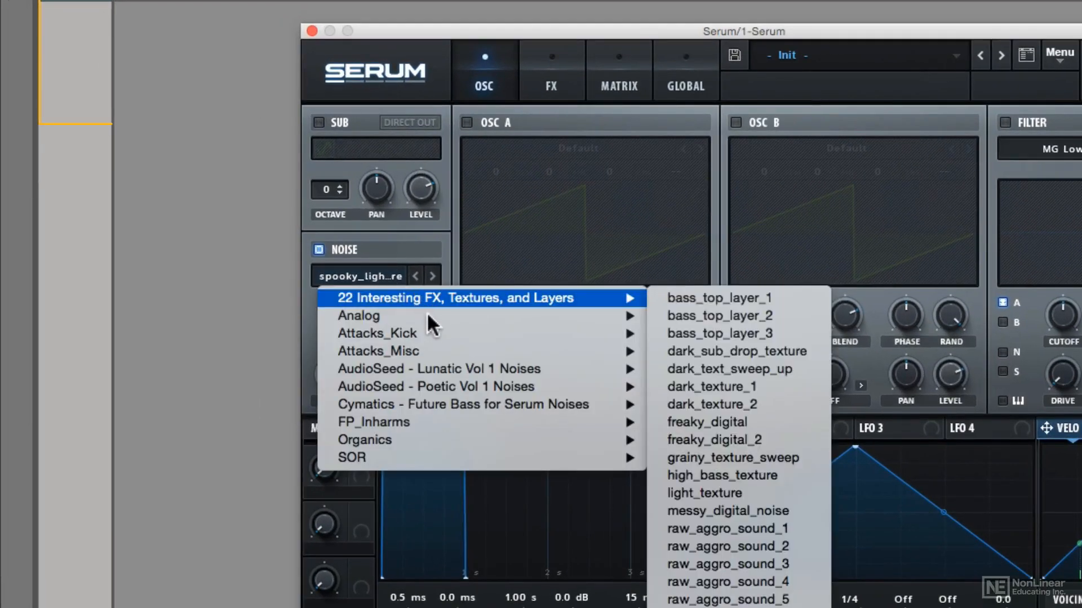
pyautogui.moveTo(591, 341)
pyautogui.click(658, 344)
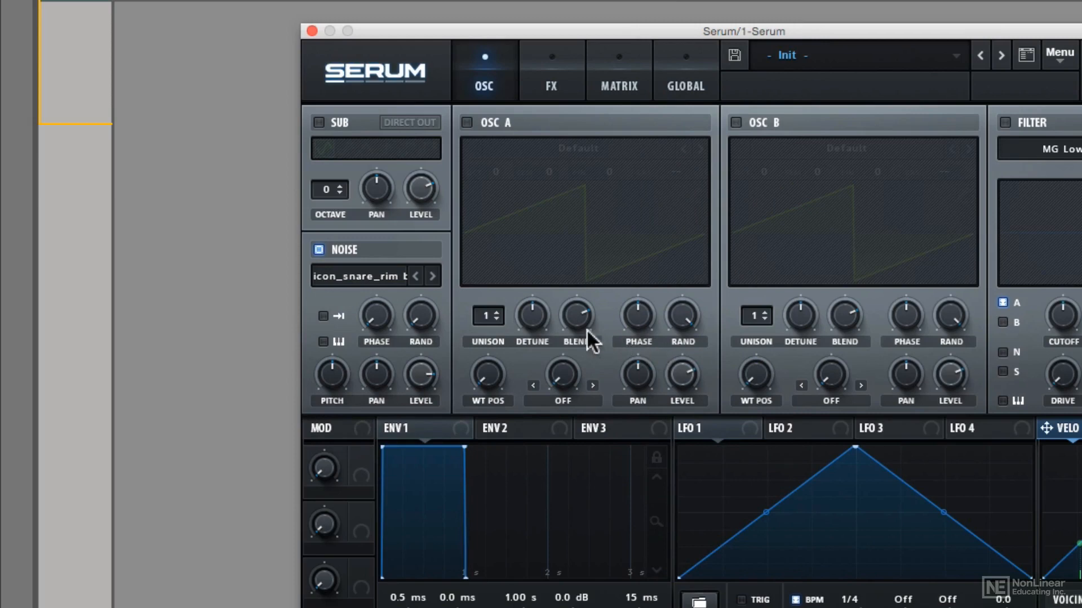
pyautogui.click(434, 278)
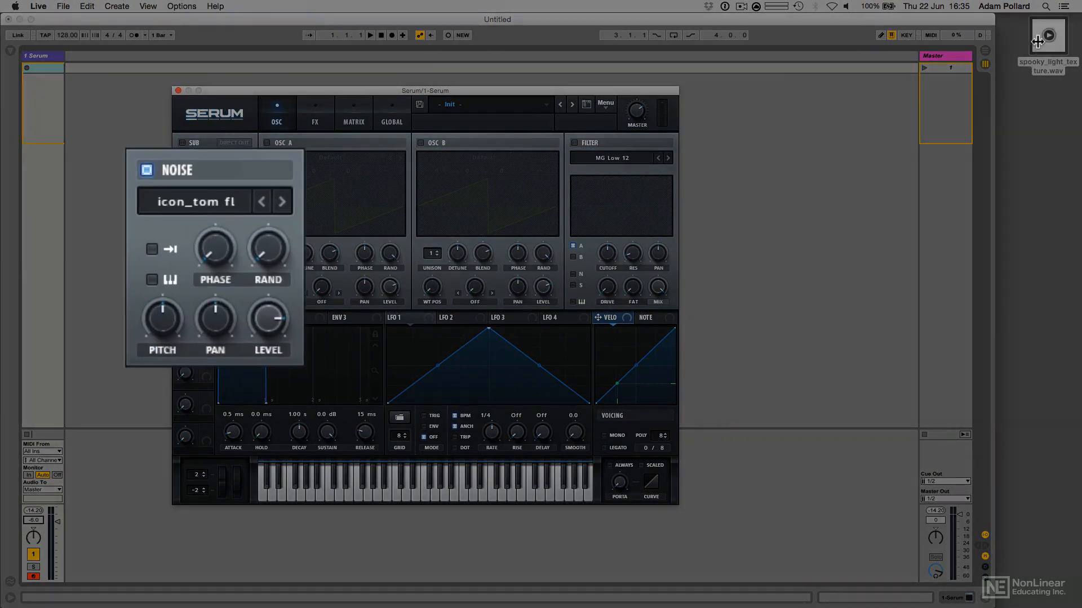
# - Load the desktop file spooky_light_texture.wav as the noise sample and save the preset to the Desktop as "dark blue background"
pyautogui.moveTo(1047, 38); pyautogui.dragTo(191, 199)
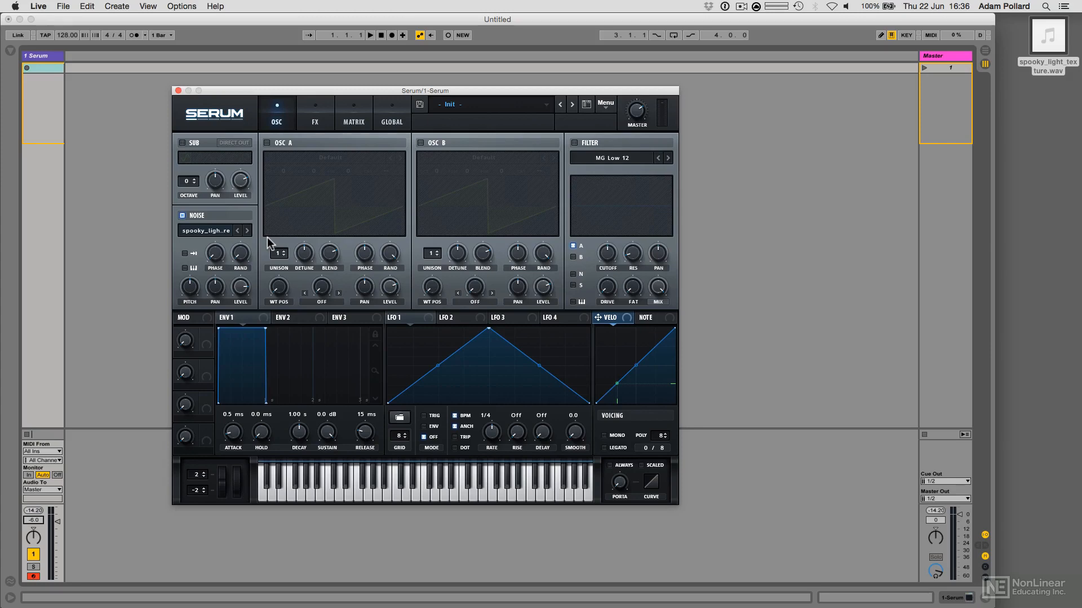
pyautogui.click(418, 104)
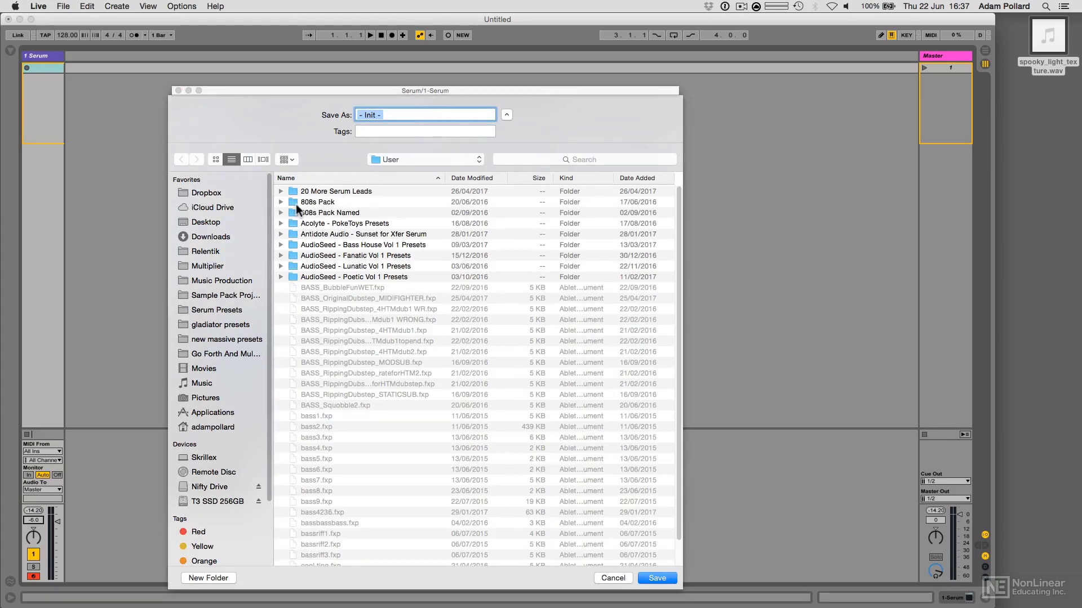
pyautogui.click(231, 220)
pyautogui.write('dark blue ')
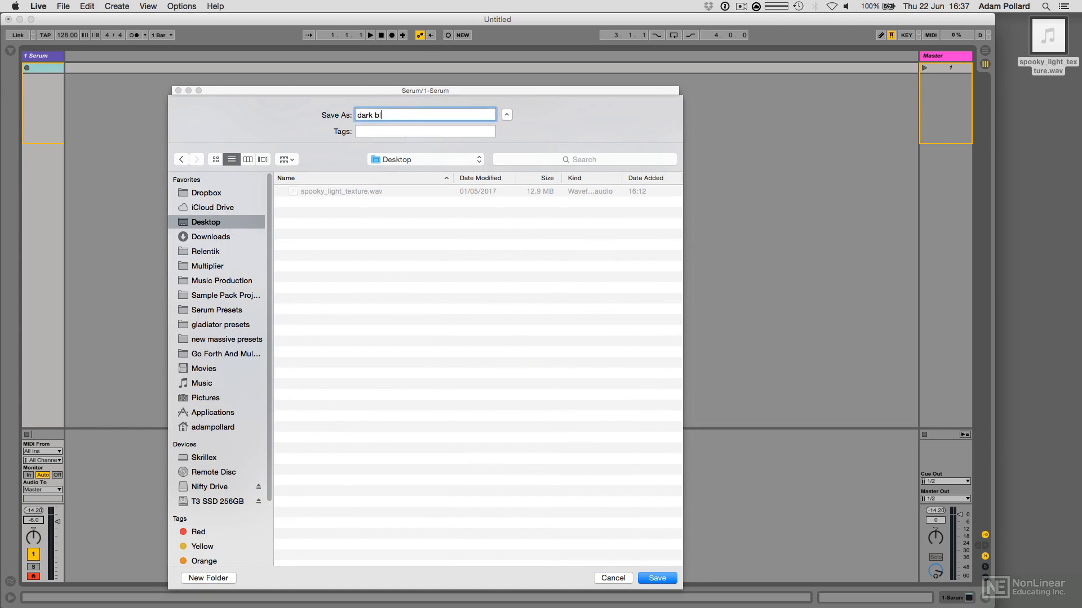
pyautogui.write('background')
pyautogui.press('Return')
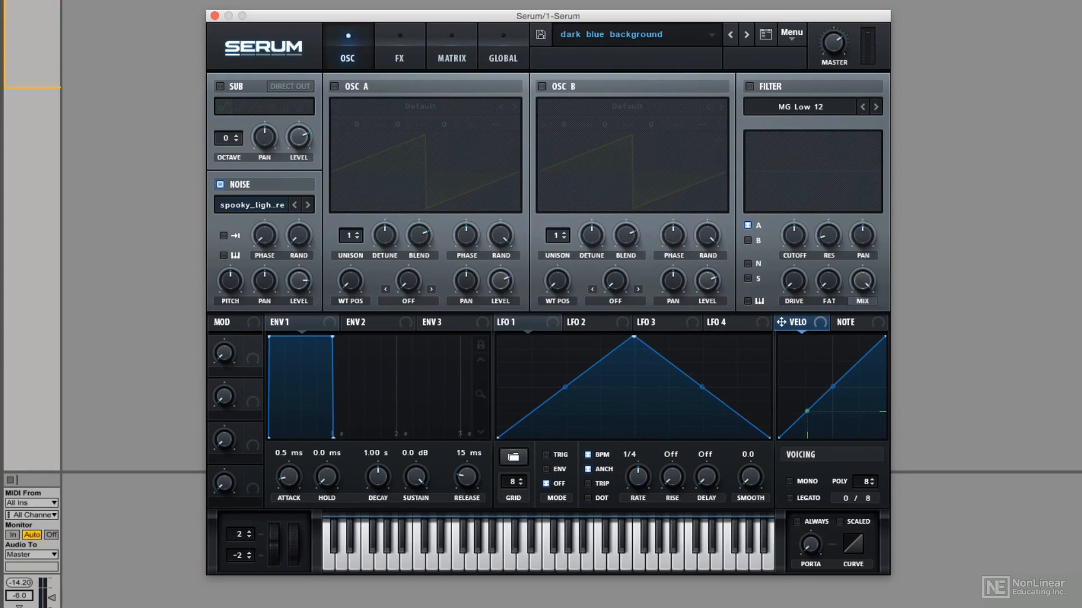
# - Set the noise oscillator to the library sample spooky_light_texture from the "22 Interesting FX, Textures, and Layers" folder
pyautogui.click(273, 205)
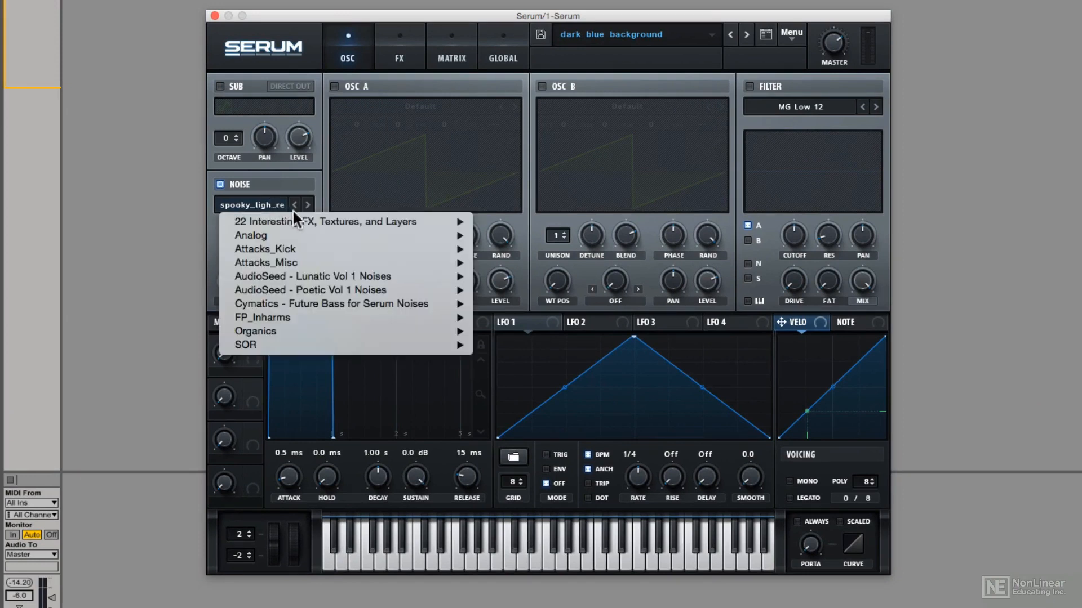
pyautogui.moveTo(321, 218)
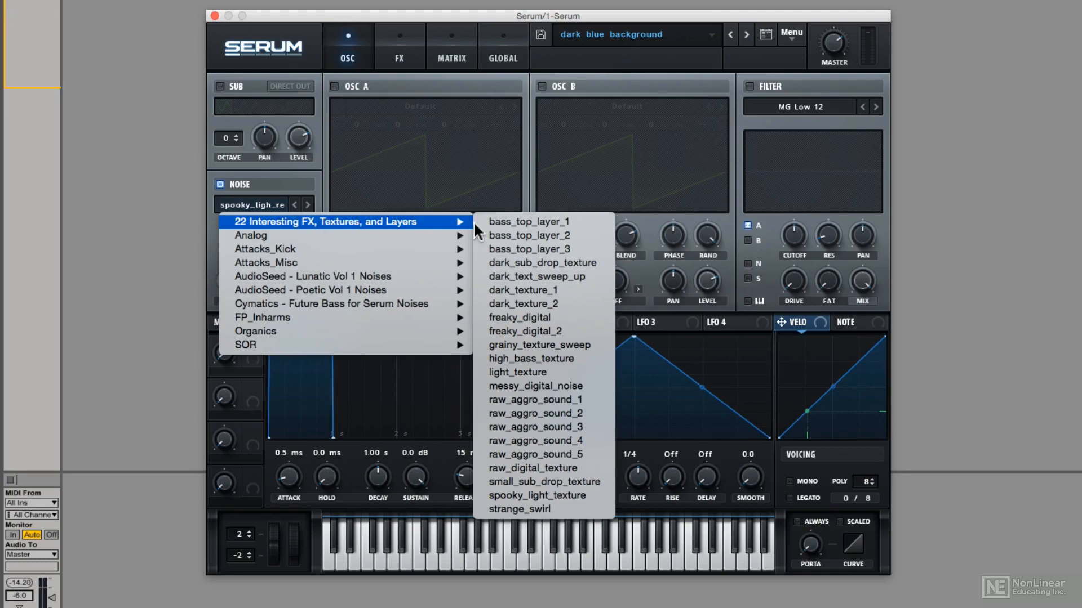
pyautogui.click(522, 492)
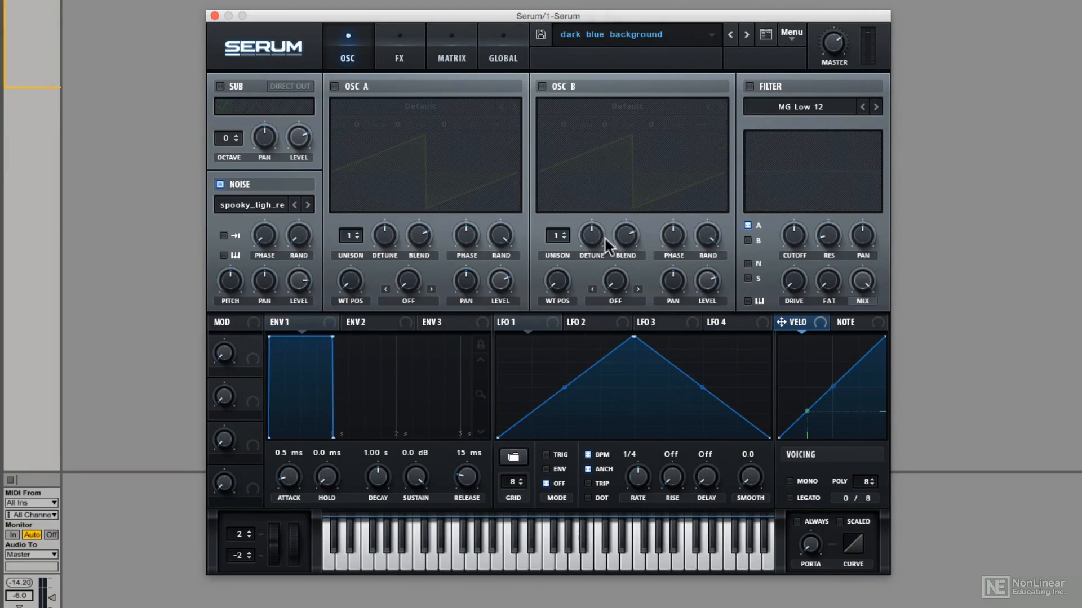
# - Save the preset to the Desktop under the name "dark grey background"
pyautogui.click(540, 34)
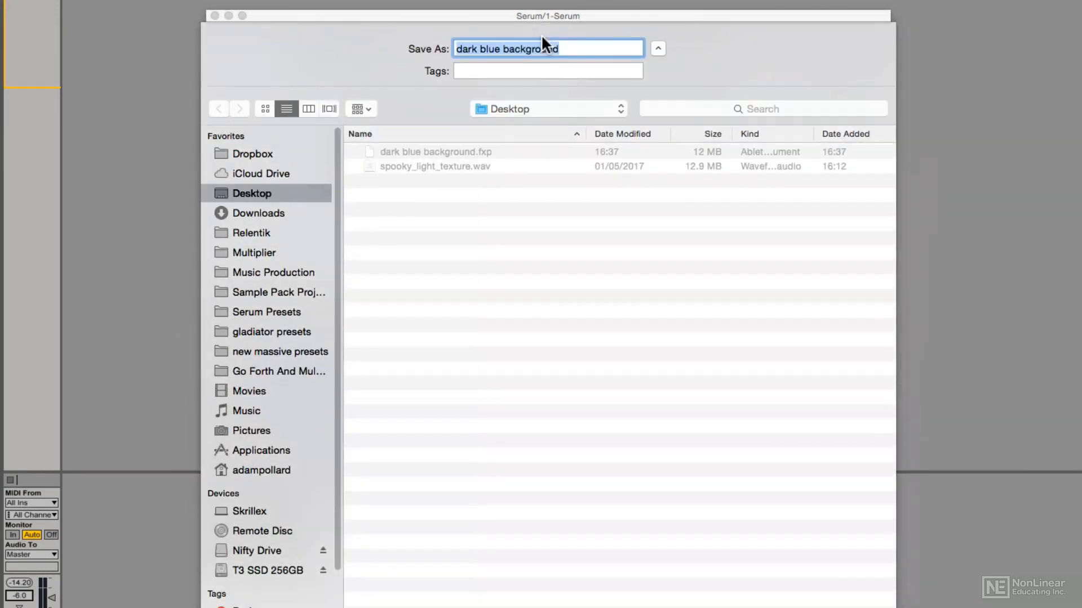
pyautogui.click(458, 49)
pyautogui.press('Right')
pyautogui.press('Right')
pyautogui.press('Right')
pyautogui.press('Right')
pyautogui.press('Right')
pyautogui.press('Right')
pyautogui.press('Right')
pyautogui.press('Right')
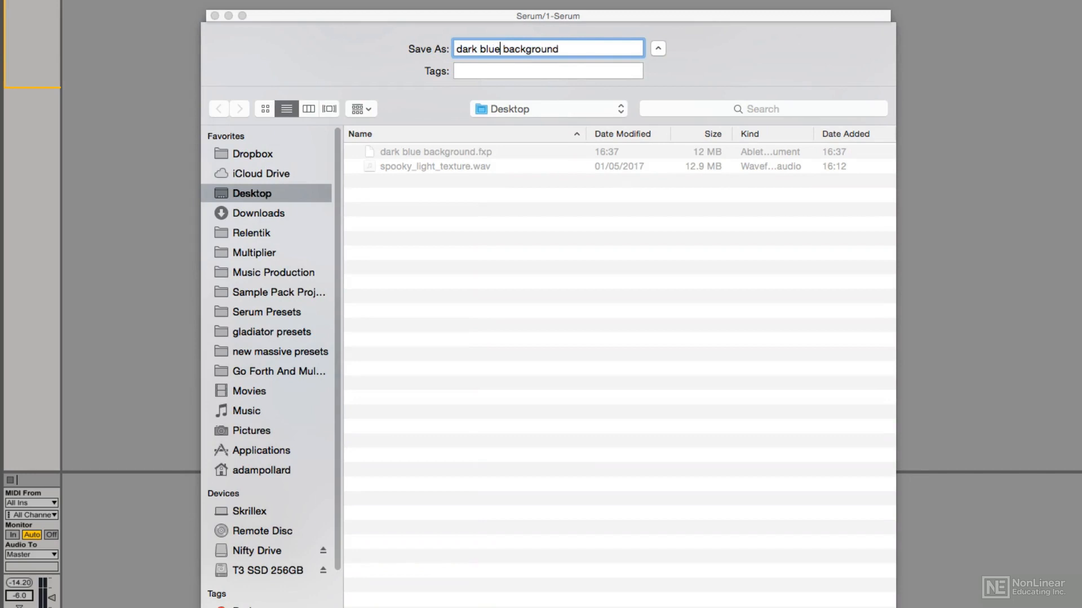
pyautogui.press('BackSpace')
pyautogui.press('BackSpace')
pyautogui.press('BackSpace')
pyautogui.press('BackSpace')
pyautogui.write('grey')
pyautogui.press('Return')
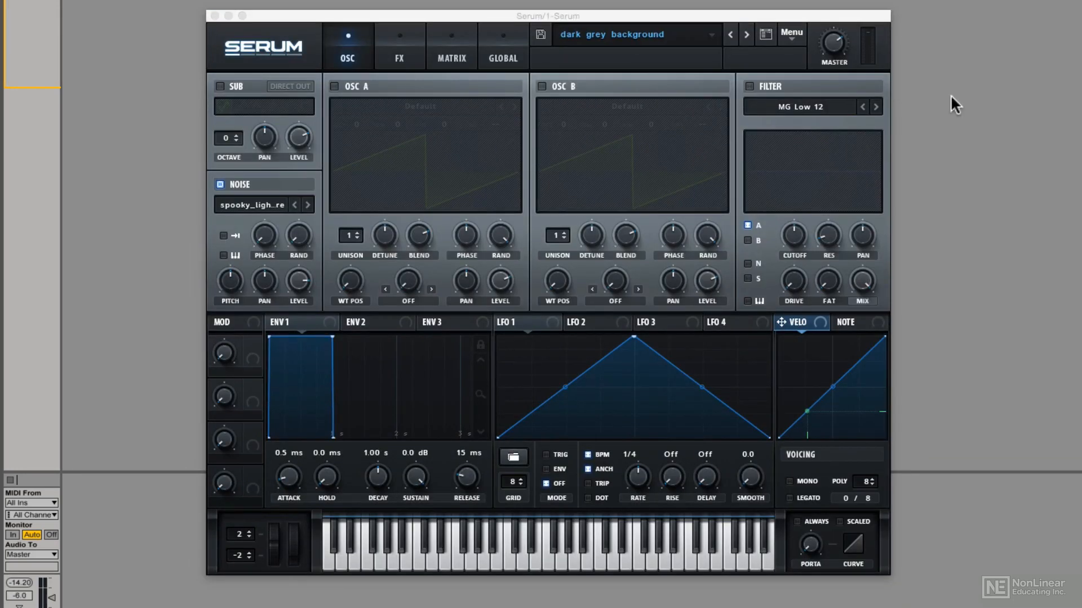